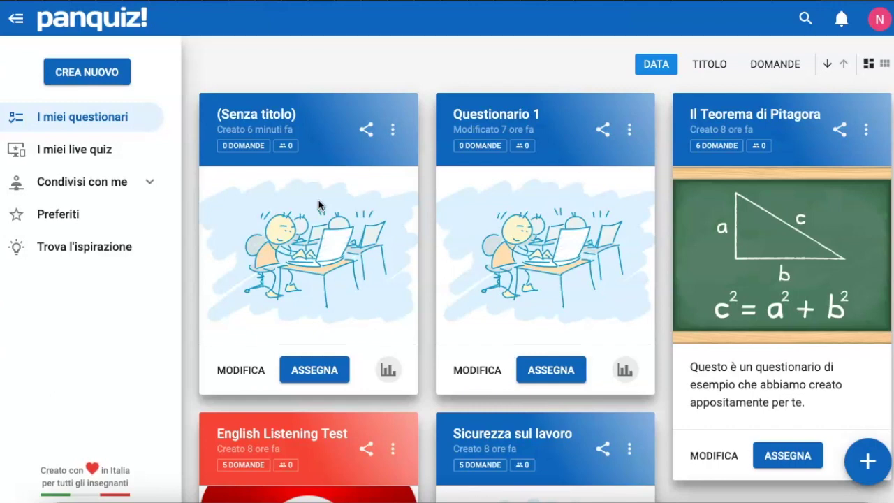
View the list of live quizzes, and return to the list of questionnaires
left_click(311, 282)
left_click(98, 147)
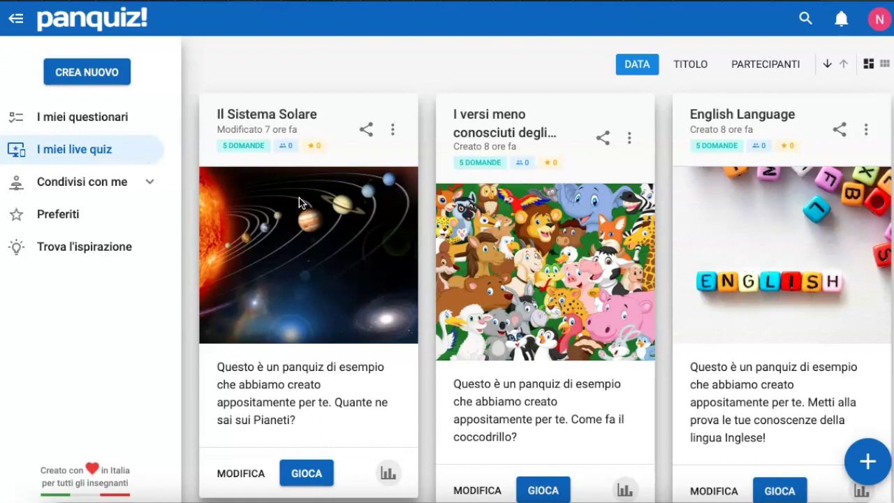
left_click(84, 117)
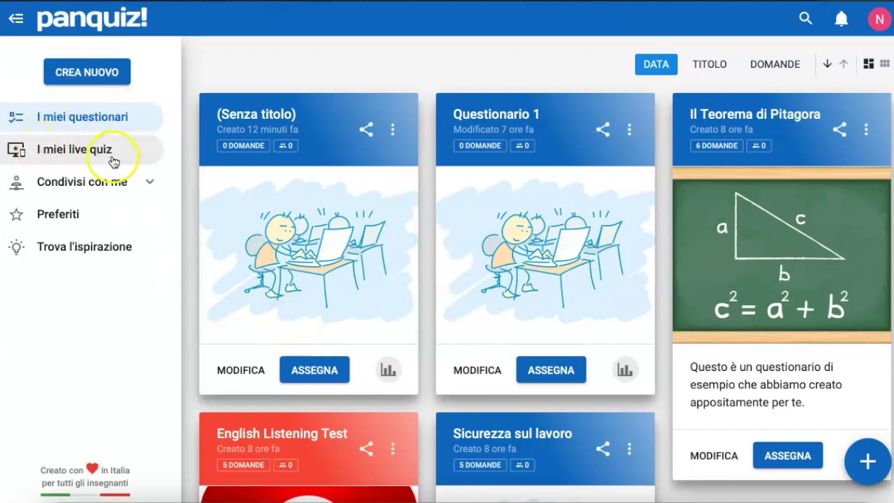
Open the questionnaire "Il Teorema di Pitagora" for editing and check its additional actions
left_click(290, 375)
left_click(259, 435)
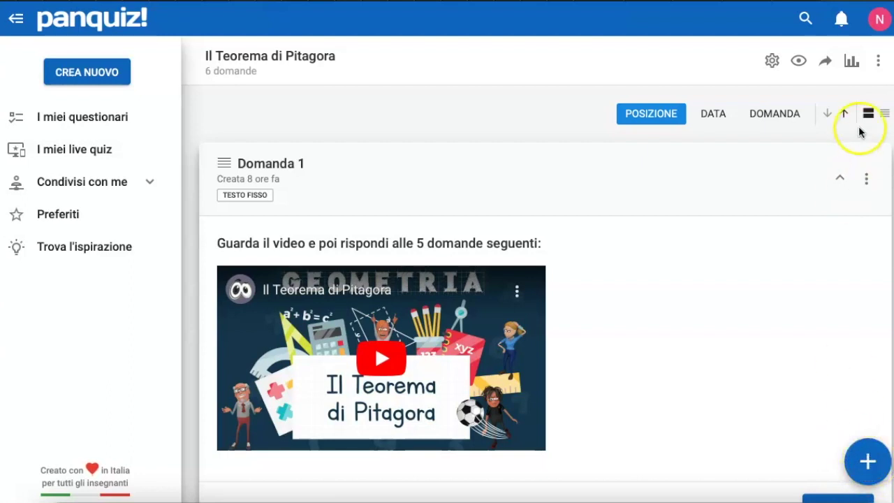
left_click(878, 61)
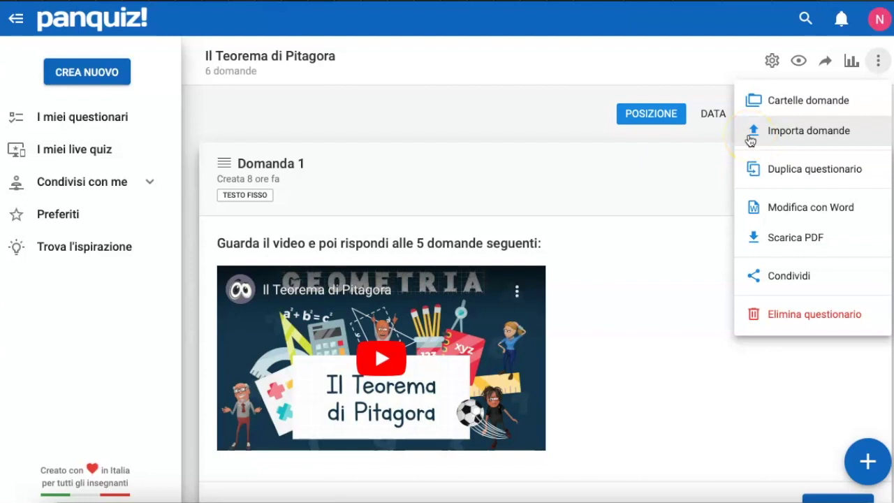
left_click(562, 242)
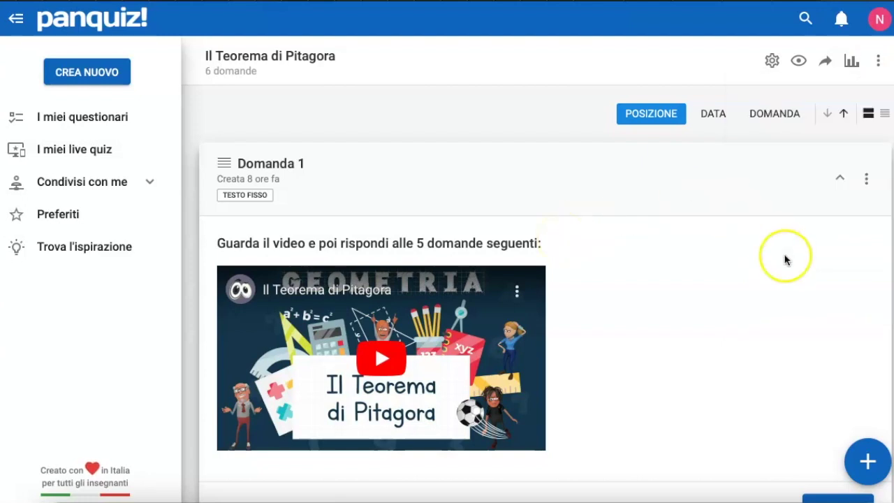
Examine the question types and answer options offered for a new question, and close the form without saving
left_click(866, 461)
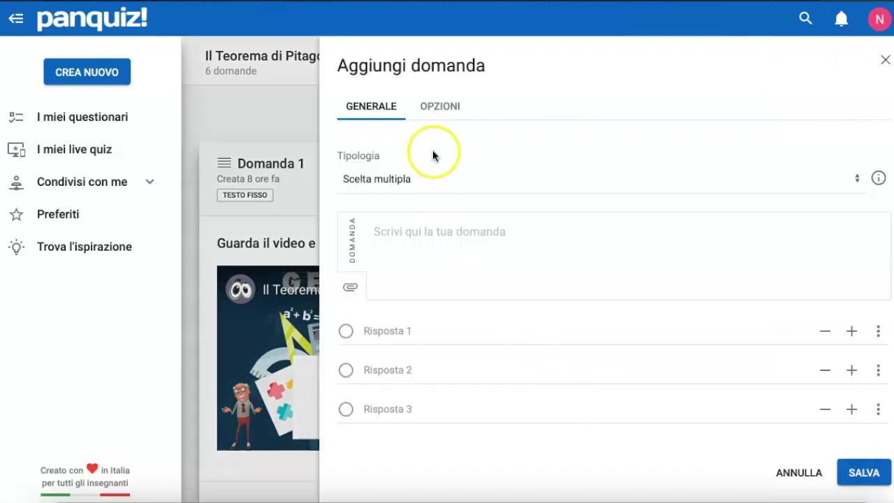
left_click(418, 165)
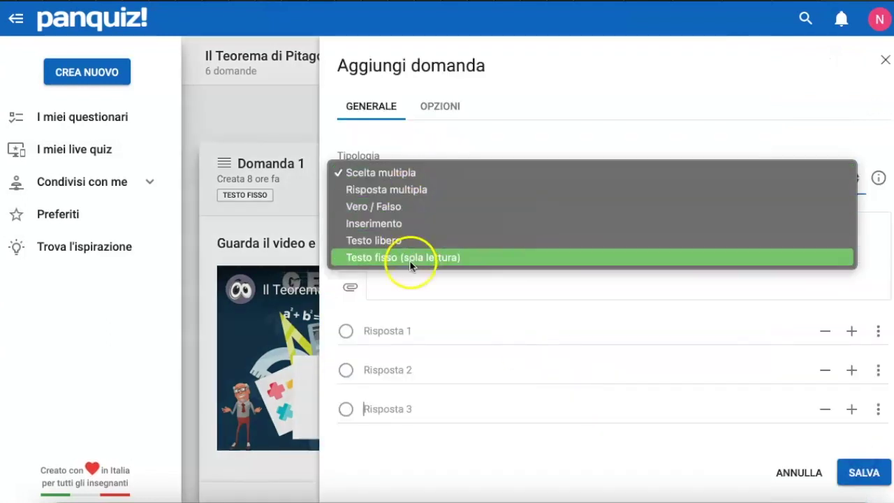
left_click(408, 283)
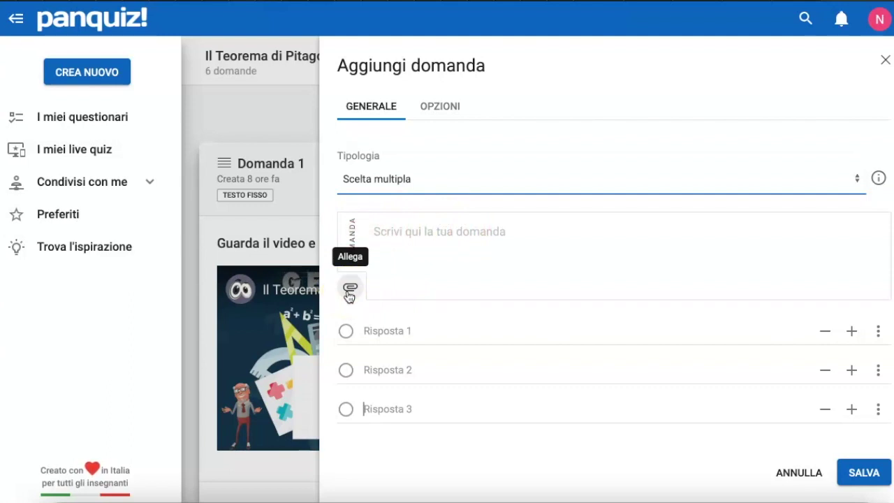
left_click(444, 110)
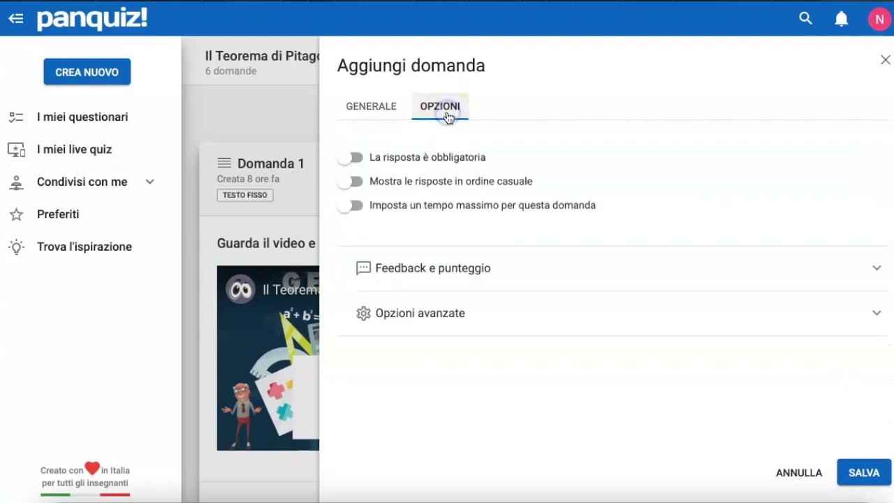
key("Escape")
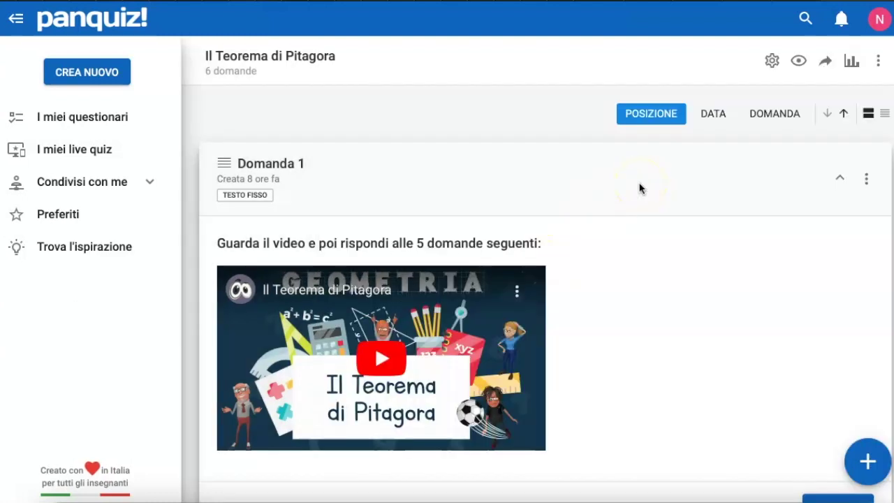
Review the questionnaire's option settings, including the Sicurezza section
left_click(771, 61)
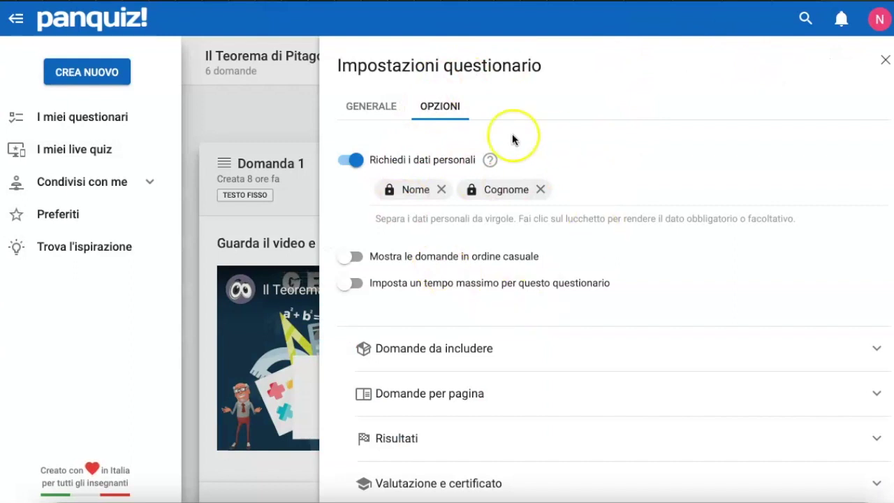
scroll(382, 379, "down", 2)
left_click(383, 378)
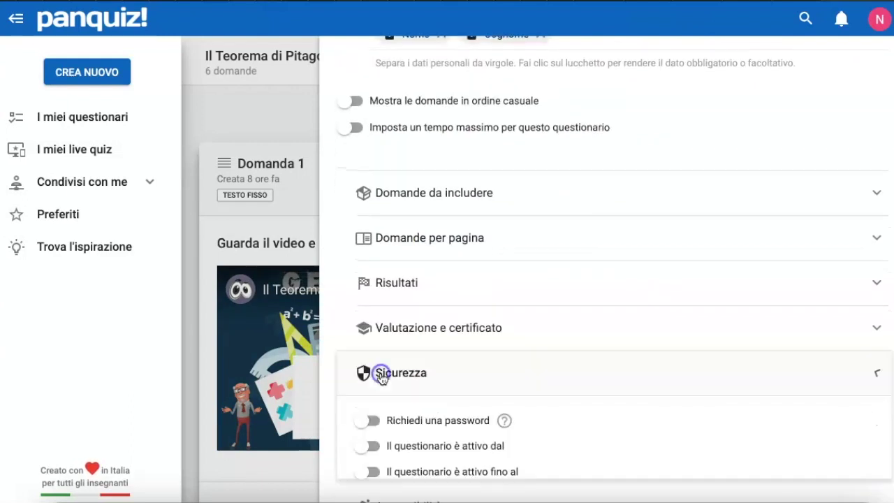
scroll(382, 379, "down", 1)
scroll(382, 379, "down", 1)
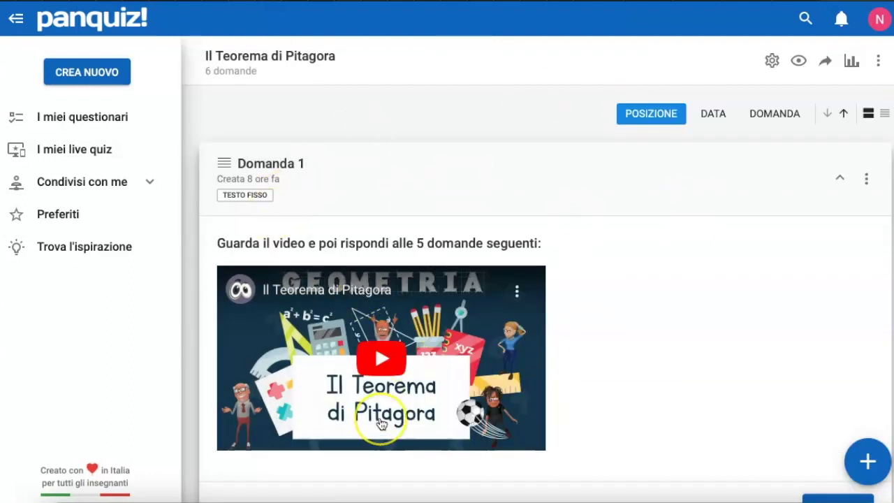
Look through all the questions of the questionnaire and return to the first one
scroll(379, 419, "down", 4)
scroll(381, 424, "down", 10)
scroll(382, 424, "down", 6)
scroll(382, 424, "up", 12)
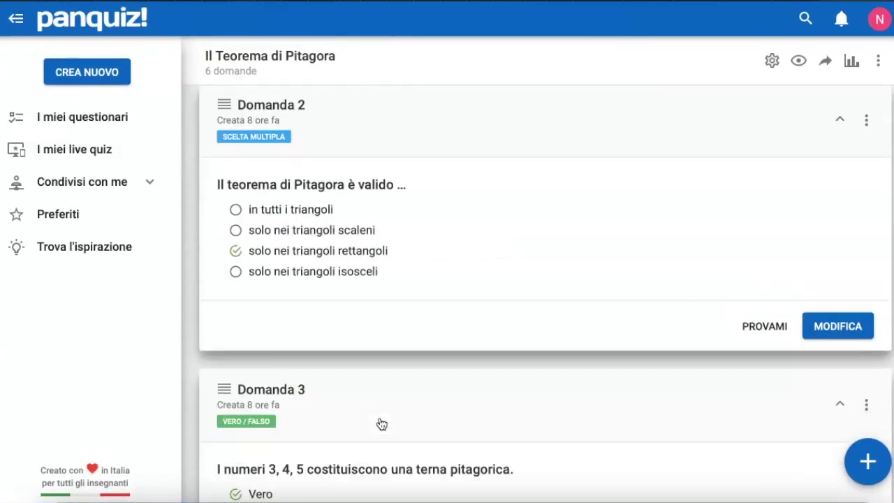
scroll(381, 424, "up", 5)
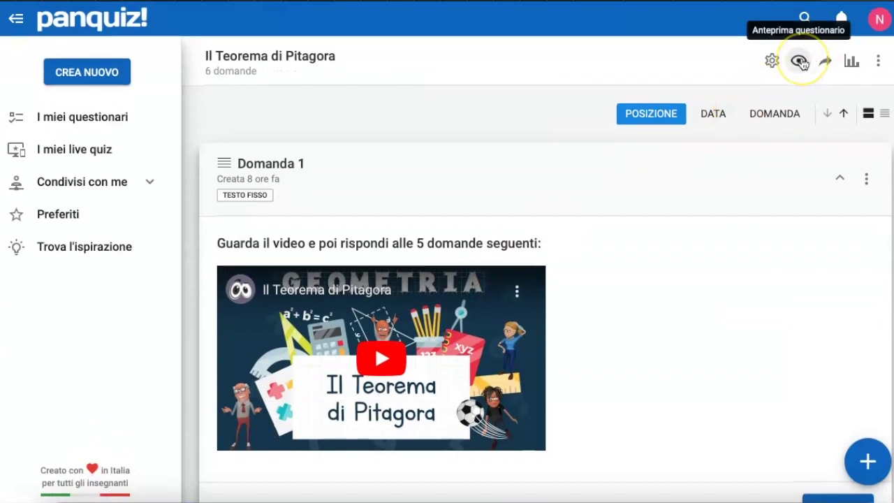
Preview the questionnaire as a student would see it and look through its questions
left_click(801, 62)
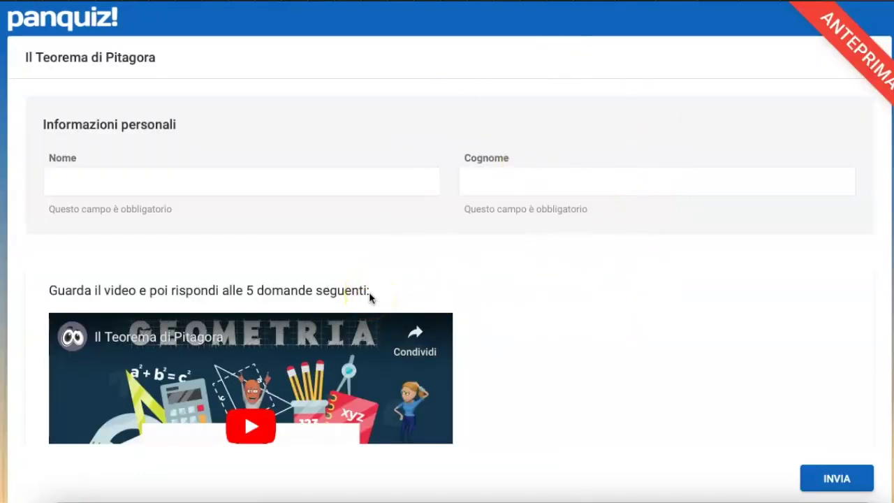
scroll(369, 292, "down", 10)
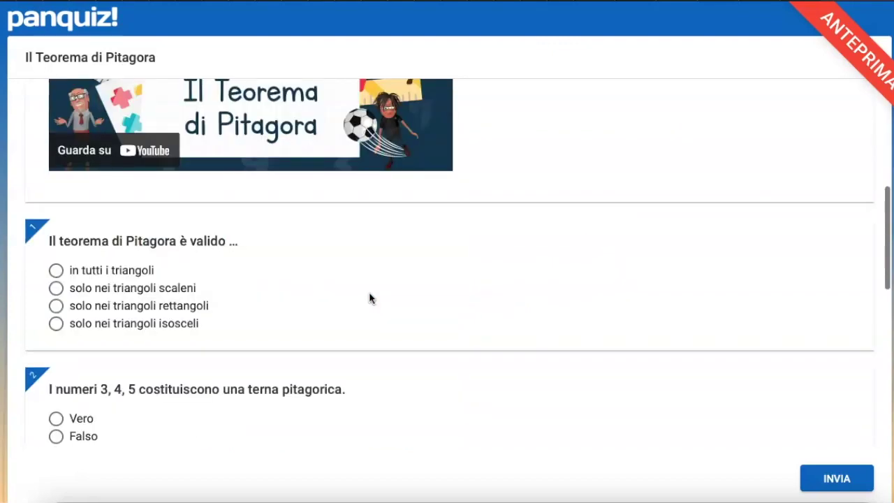
scroll(369, 292, "down", 5)
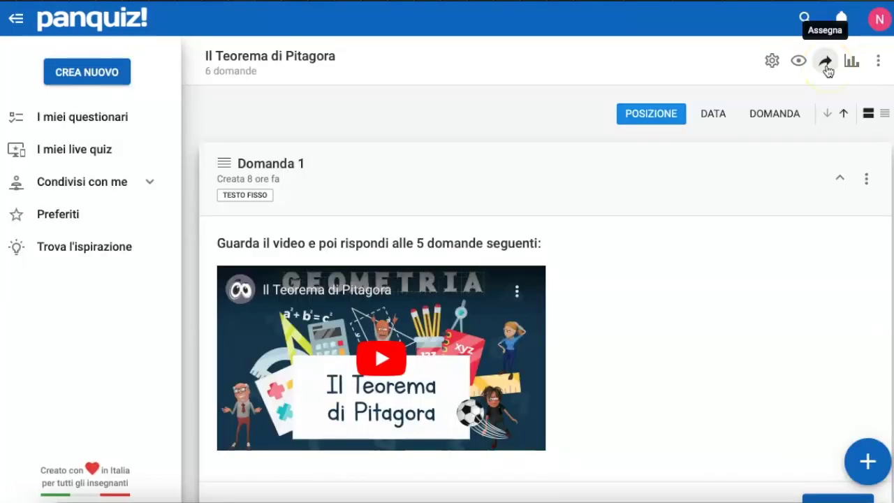
View the PIN, link and sharing choices for assigning the questionnaire, and close the dialog
left_click(826, 63)
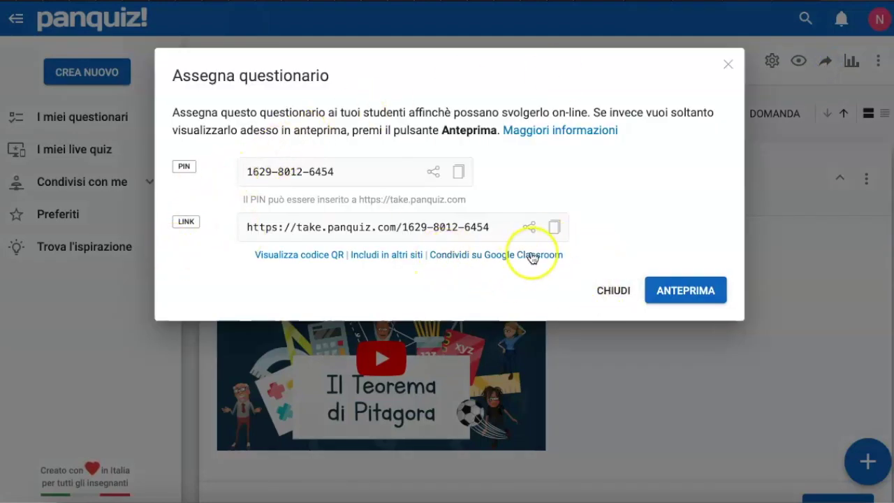
left_click(601, 289)
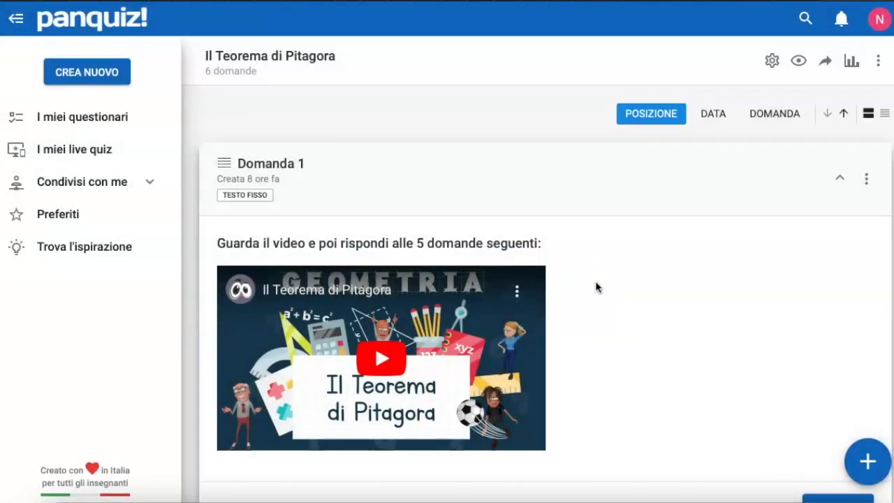
left_click(638, 284)
View the completion statistics of "Il Teorema di Pitagora" and return to its questions
left_click(850, 63)
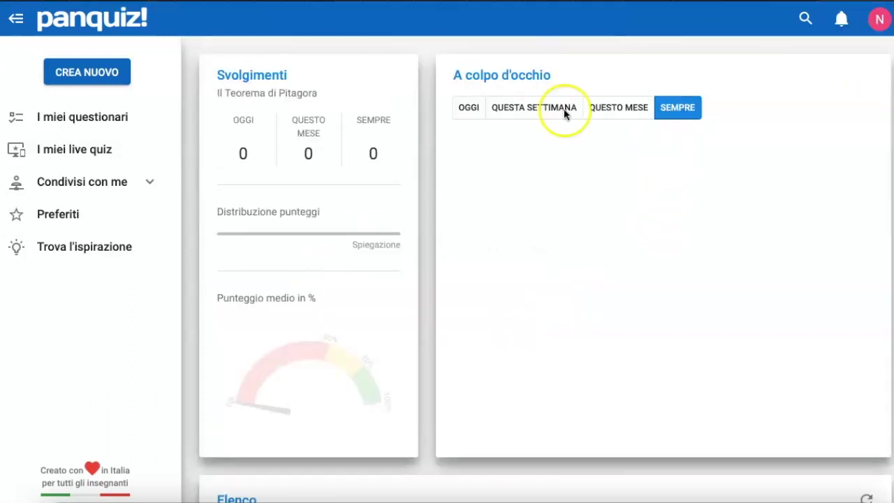
key("alt+Left")
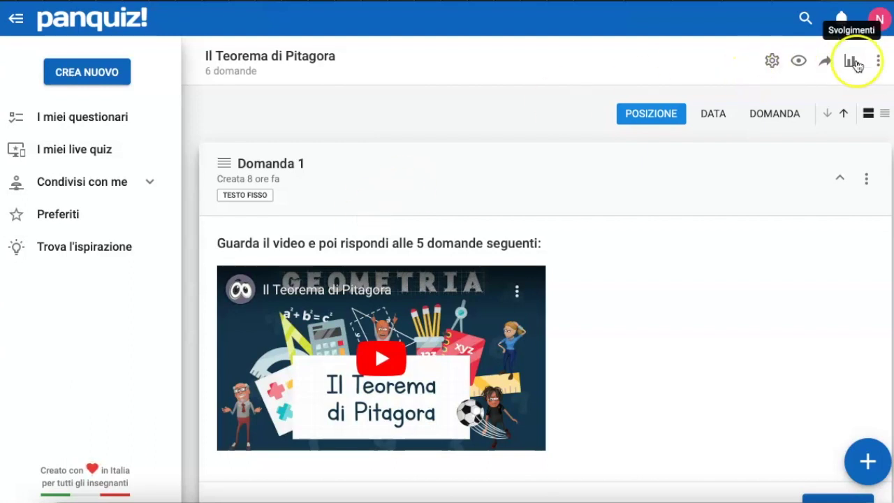
left_click(878, 61)
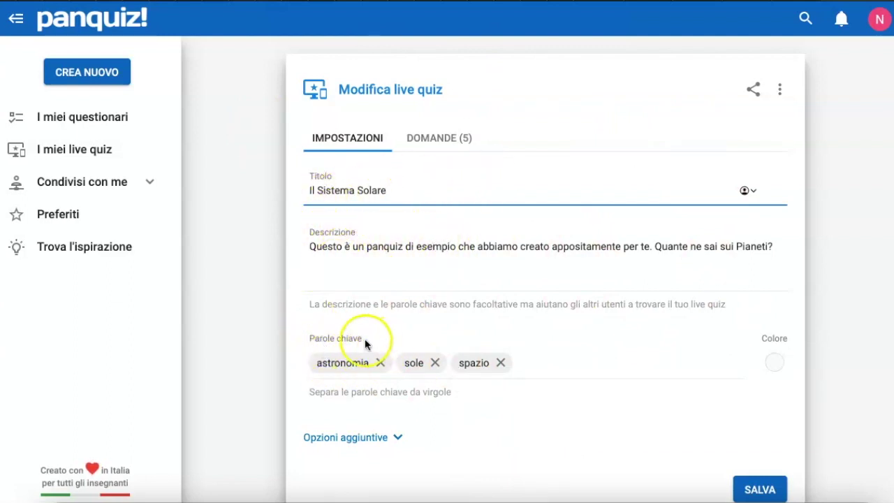
Expand the additional options of the live quiz "Il Sistema Solare" and review its settings
scroll(366, 370, "down", 1)
left_click(349, 368)
scroll(500, 384, "down", 2)
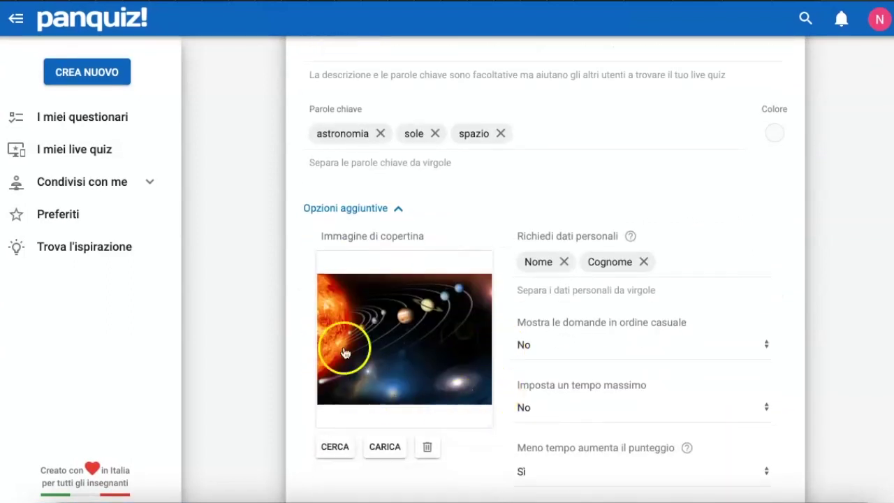
scroll(454, 391, "down", 2)
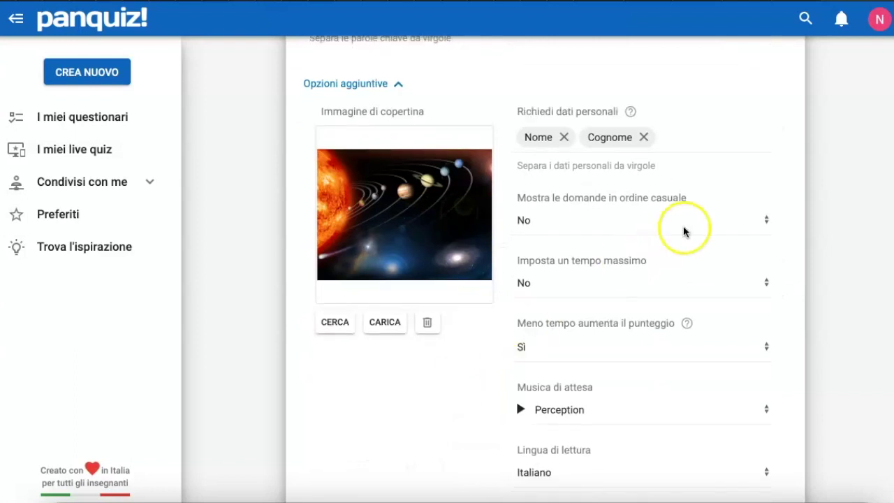
scroll(658, 456, "down", 1)
scroll(659, 455, "up", 7)
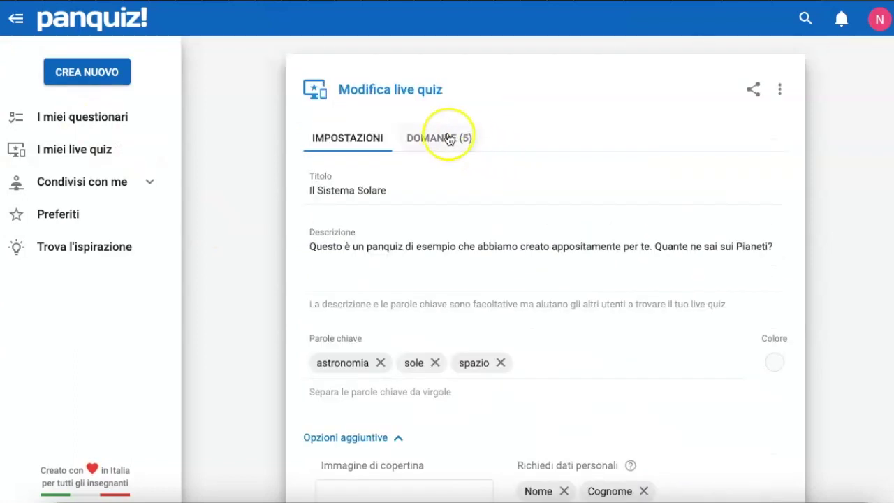
Review the questions and answers of the live quiz "Il Sistema Solare"
left_click(454, 136)
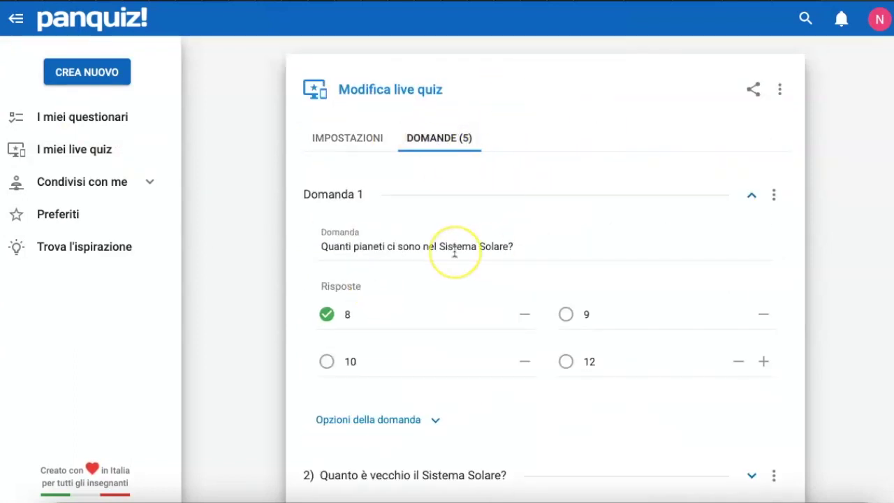
scroll(454, 254, "down", 2)
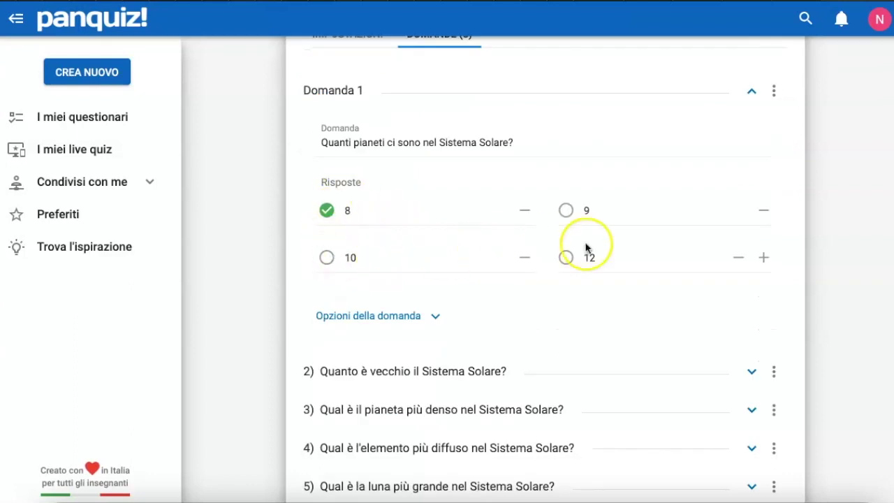
scroll(616, 255, "down", 2)
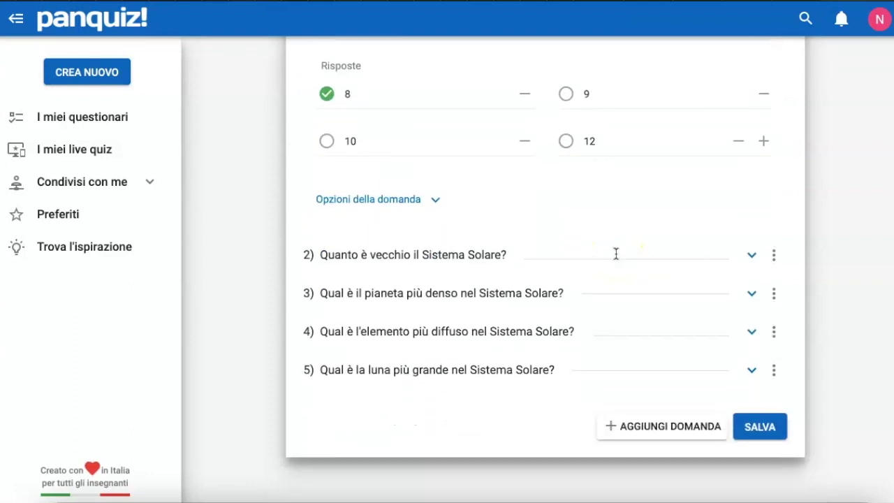
scroll(446, 347, "up", 3)
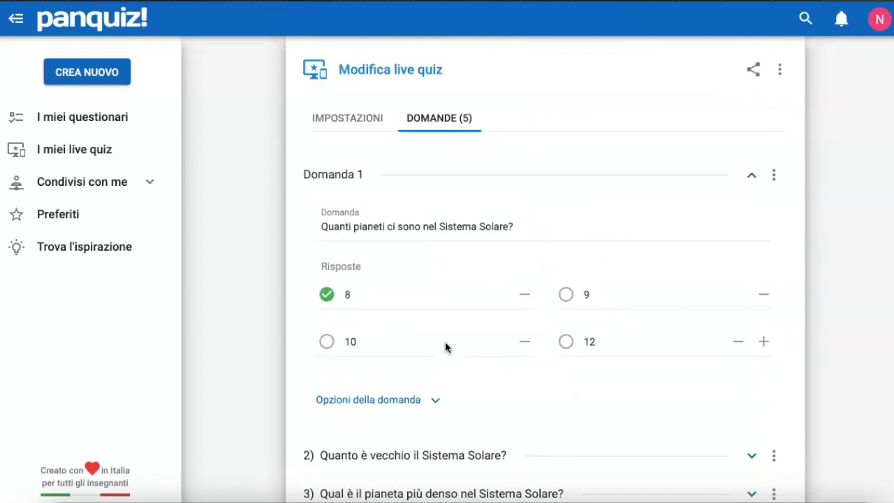
scroll(445, 342, "down", 1)
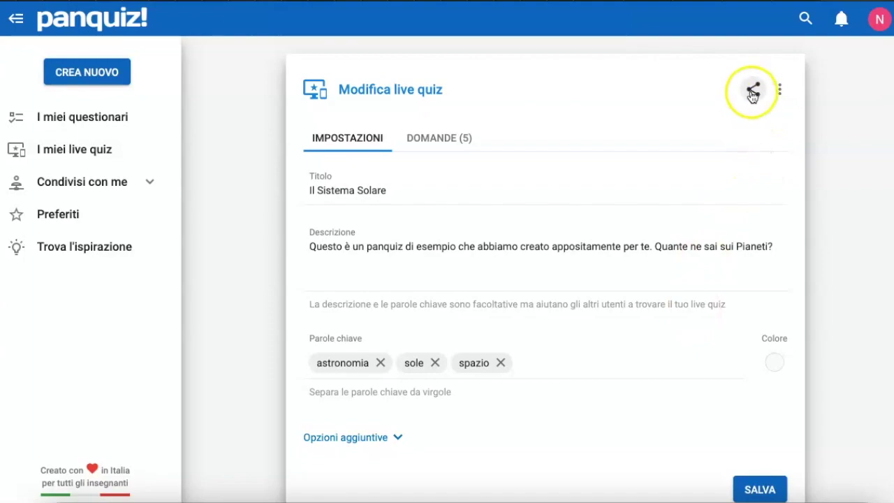
View the live quiz's assignment dialog, close it, and check the quiz's other actions, including Modifica con Word
left_click(780, 89)
left_click(719, 261)
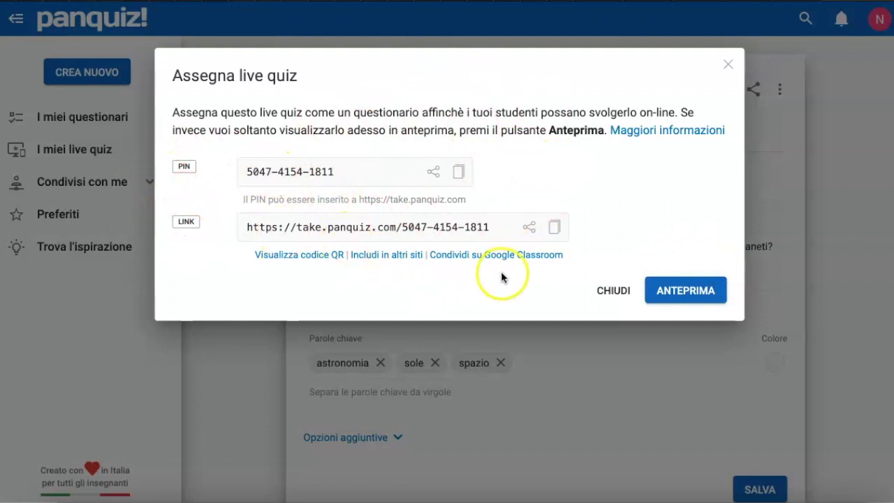
left_click(614, 291)
left_click(786, 88)
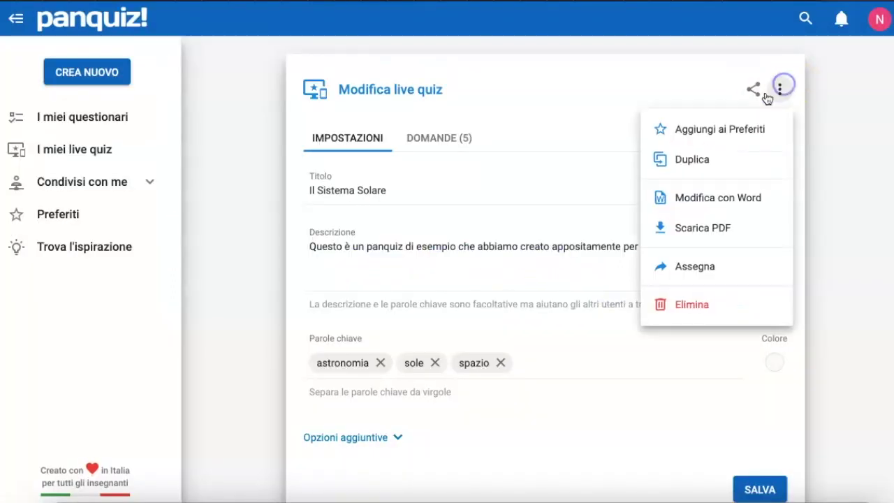
left_click(716, 199)
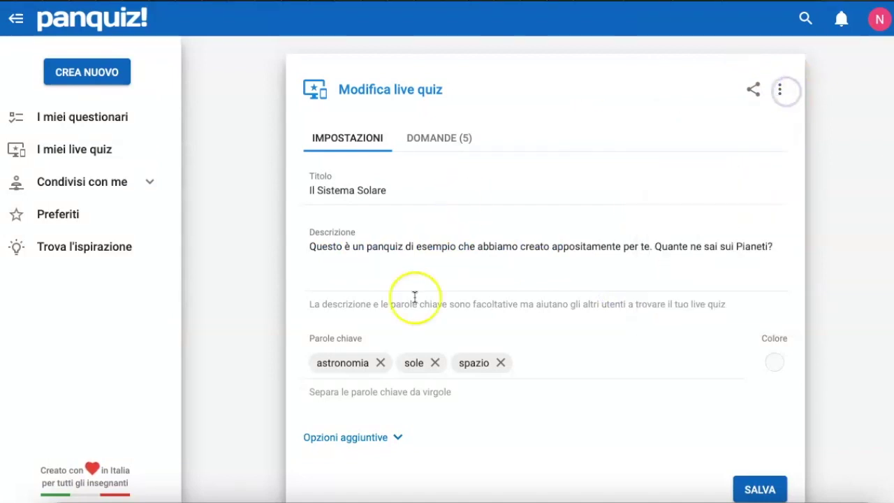